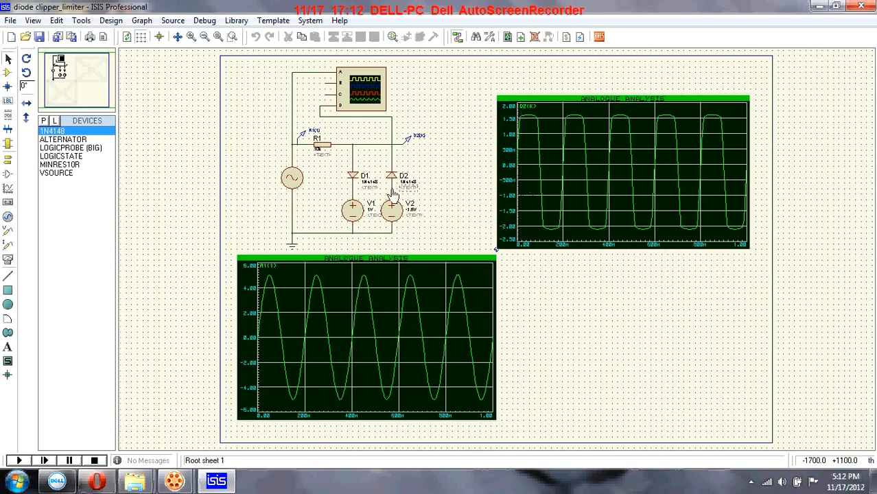
- Delete the voltage sources V1 and V2 from below the two diodes
{"action": "right_click", "coordinate": [352, 209]}
{"action": "right_click", "coordinate": [351, 209]}
{"action": "right_click", "coordinate": [393, 213]}
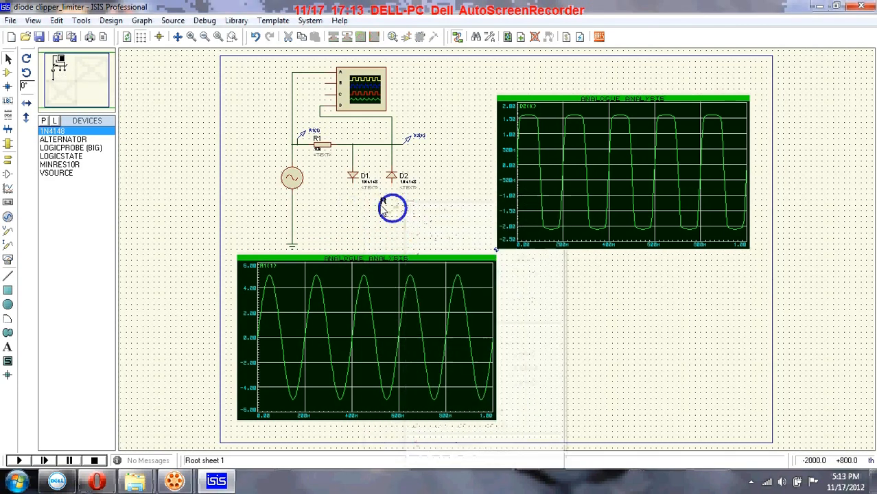
{"action": "right_click", "coordinate": [393, 213]}
- Wire the free lower ends of diodes D1 and D2 to the ground line under the alternator
{"action": "left_click", "coordinate": [291, 222]}
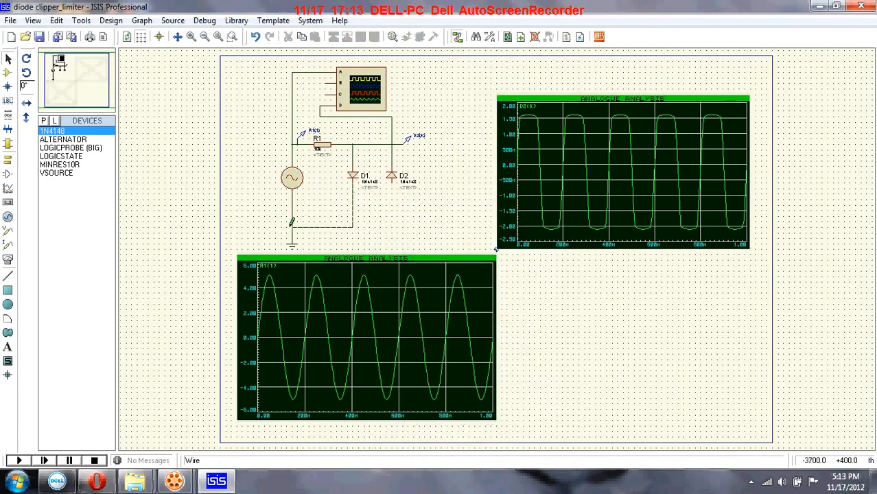
{"action": "left_click", "coordinate": [392, 182]}
{"action": "left_click", "coordinate": [352, 226]}
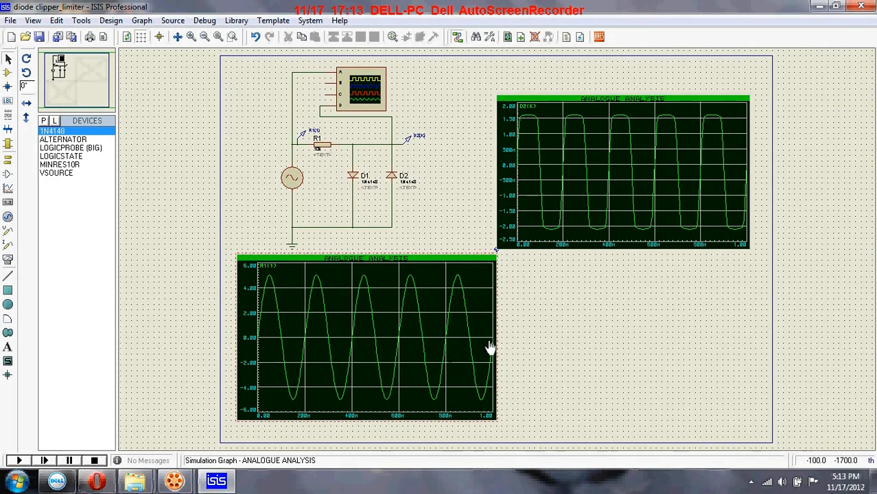
- Set the alternator's frequency to 5 Hz
{"action": "left_click", "coordinate": [293, 176]}
{"action": "left_click", "coordinate": [293, 176]}
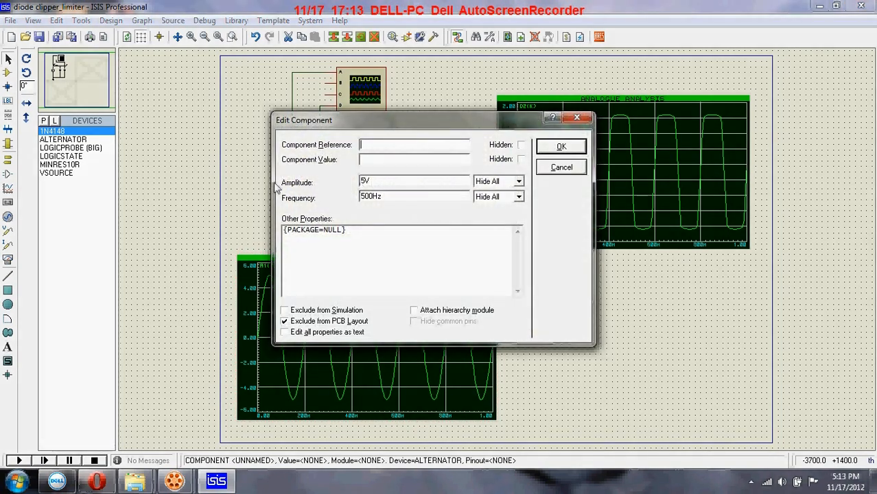
{"action": "left_click_drag", "start_coordinate": [371, 196], "coordinate": [295, 197]}
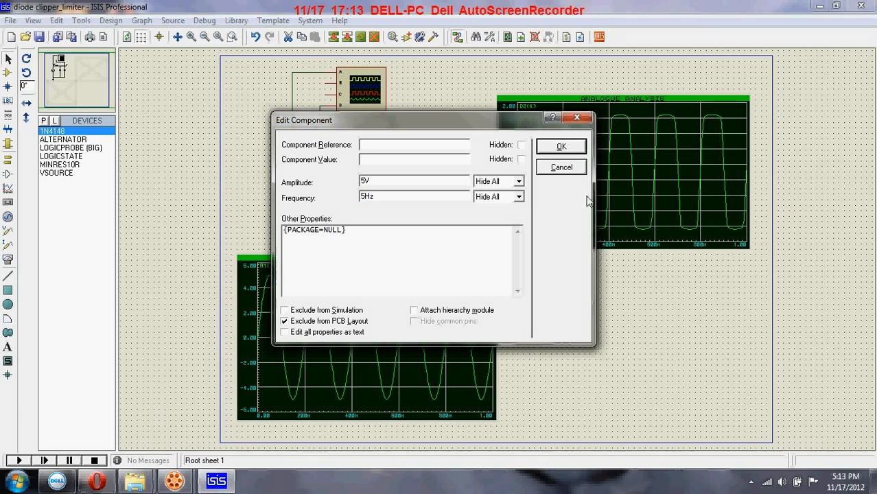
{"action": "left_click", "coordinate": [561, 148]}
- Simulate the R1(1) input graph and the D2(K) output graph for the circuit without bias sources
{"action": "right_click", "coordinate": [297, 327]}
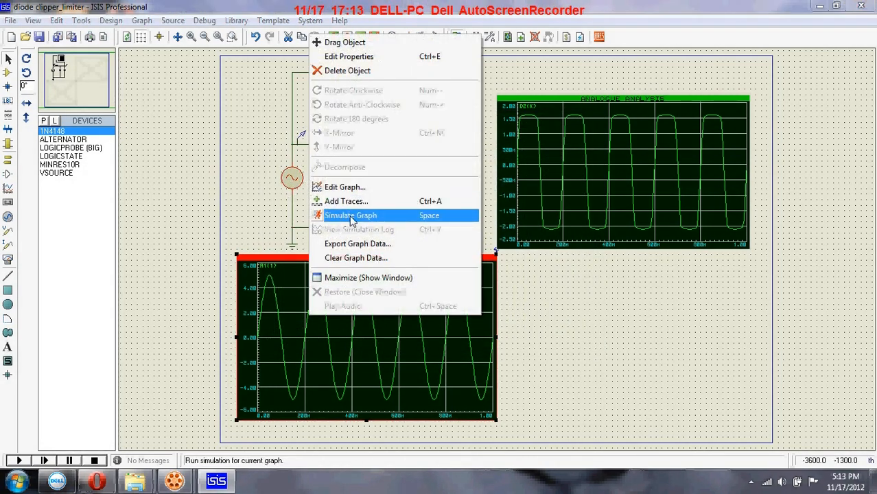
{"action": "left_click", "coordinate": [351, 215]}
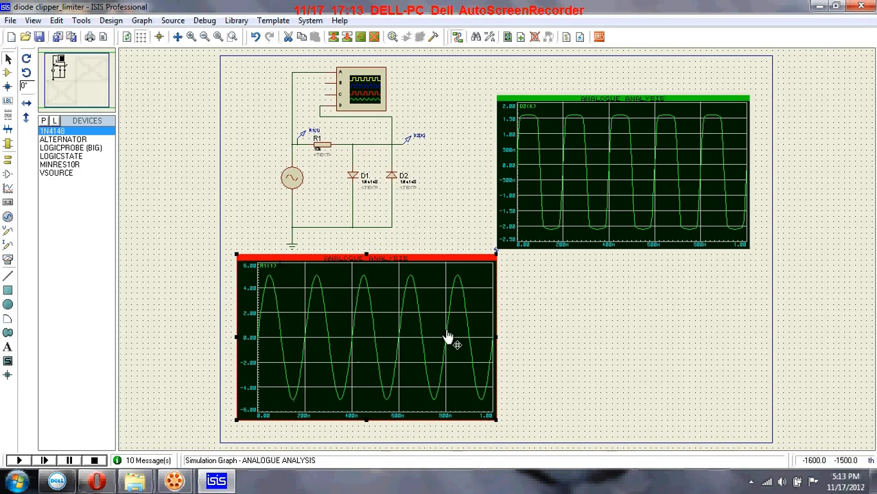
{"action": "right_click", "coordinate": [582, 137]}
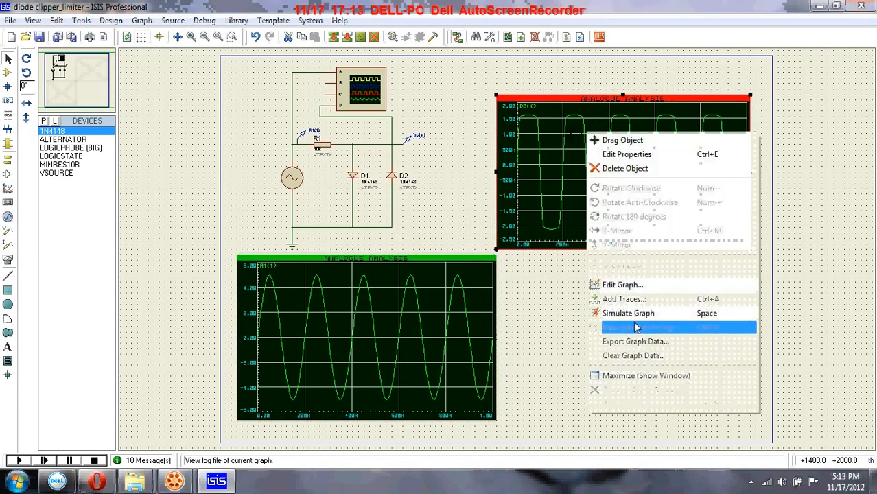
{"action": "left_click", "coordinate": [628, 313]}
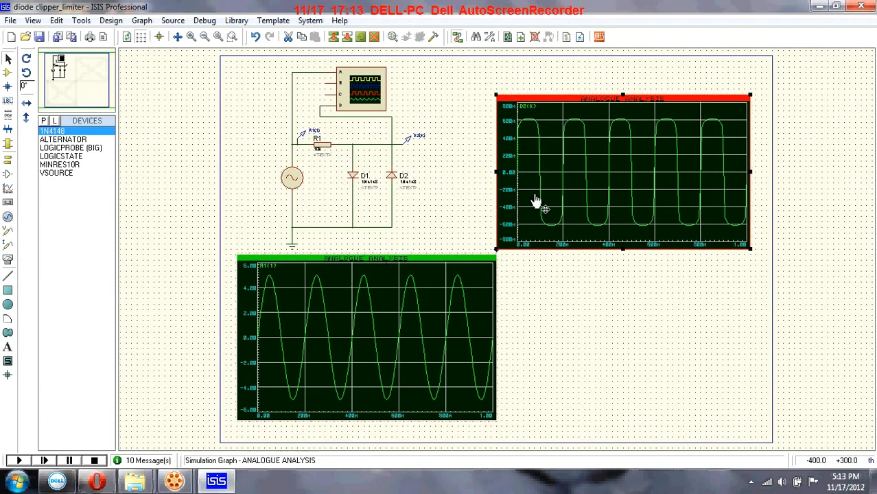
- Maximize the D2(K) output graph to read the clipping levels of the unbiased circuit, and close it
{"action": "left_click", "coordinate": [584, 97]}
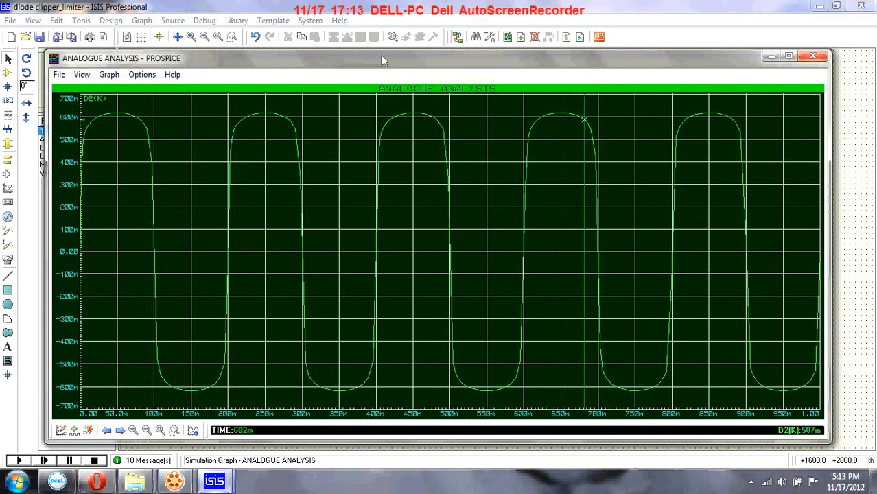
{"action": "mouse_move", "coordinate": [383, 60]}
{"action": "left_mouse_down"}
{"action": "mouse_move", "coordinate": [417, 78]}
{"action": "mouse_move", "coordinate": [391, 57]}
{"action": "left_mouse_up"}
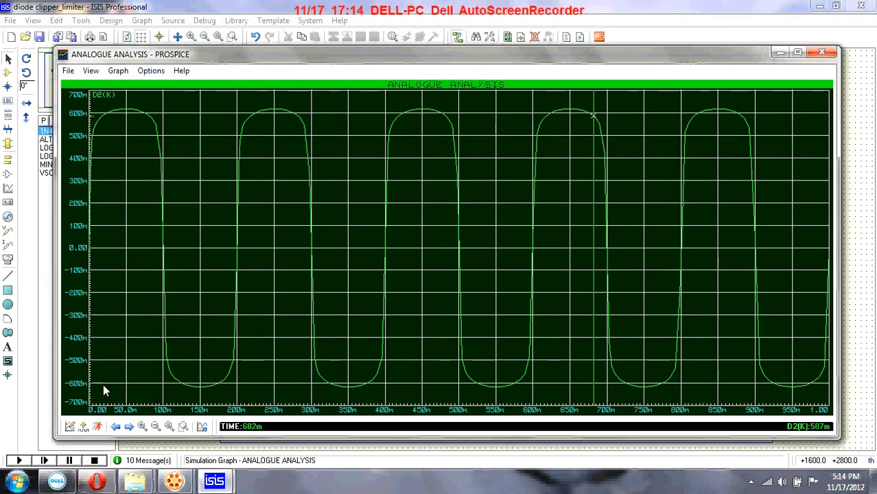
{"action": "left_click", "coordinate": [822, 53]}
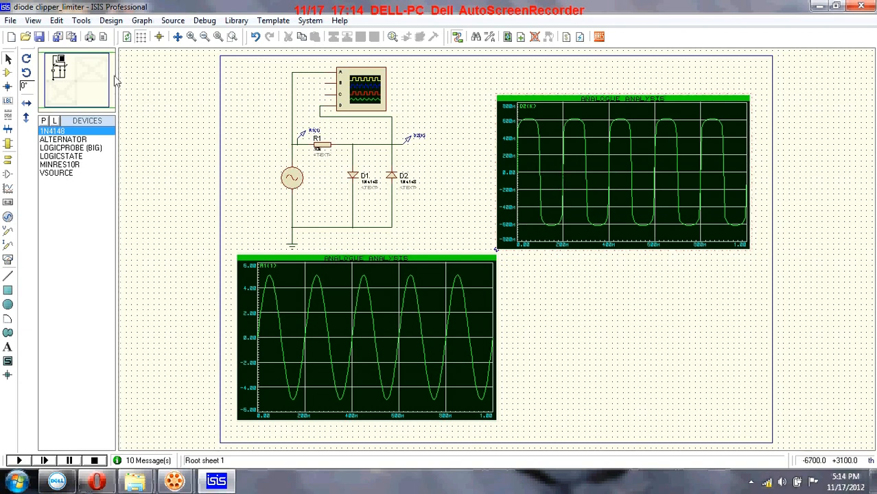
- Reopen the diode clipper_limiter design without saving the changes, restoring the bias sources
{"action": "left_click", "coordinate": [9, 20]}
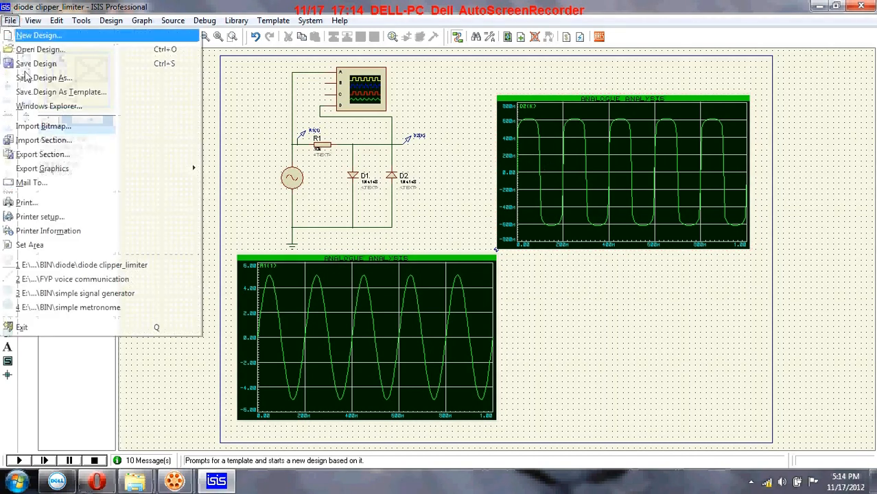
{"action": "left_click", "coordinate": [103, 265]}
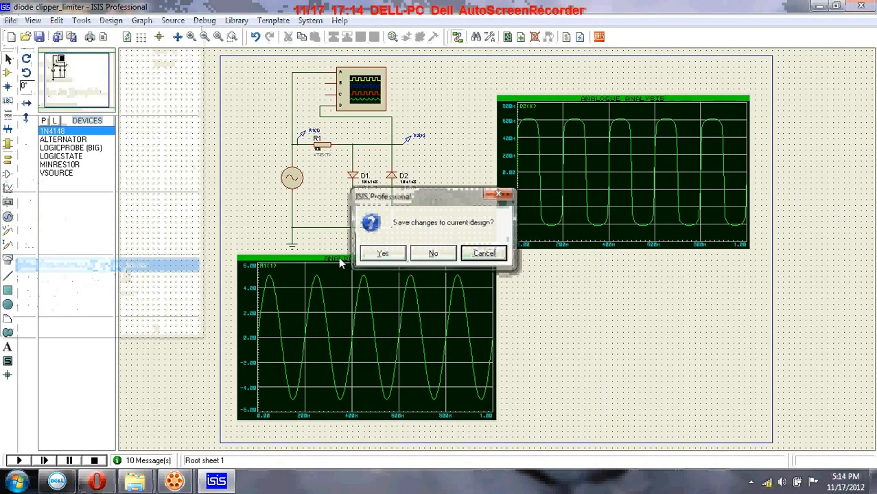
{"action": "left_click", "coordinate": [429, 252]}
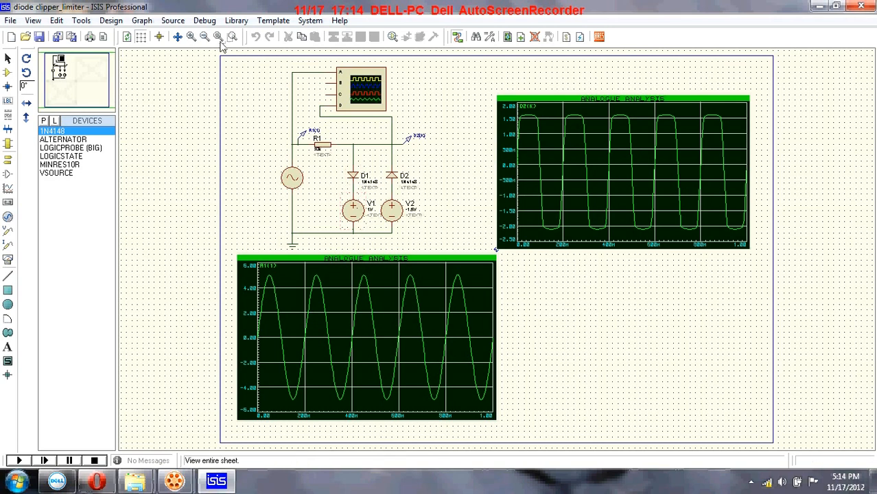
- Set the frequency of the alternator in the biased clipper circuit to 5 Hz
{"action": "left_click", "coordinate": [191, 36]}
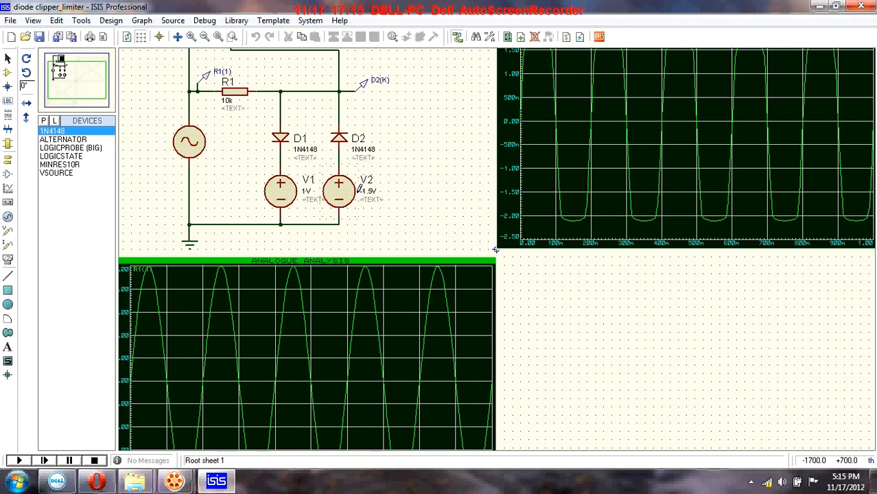
{"action": "left_click", "coordinate": [203, 38]}
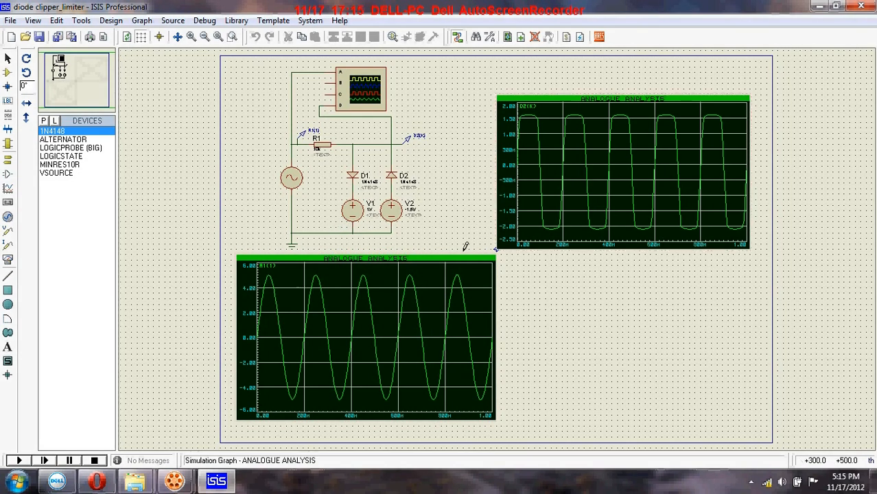
{"action": "left_click", "coordinate": [293, 184]}
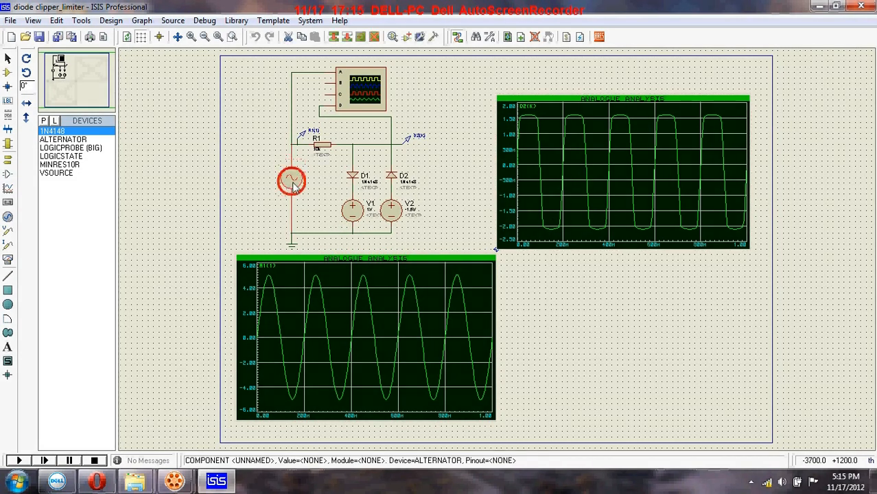
{"action": "left_click", "coordinate": [293, 184]}
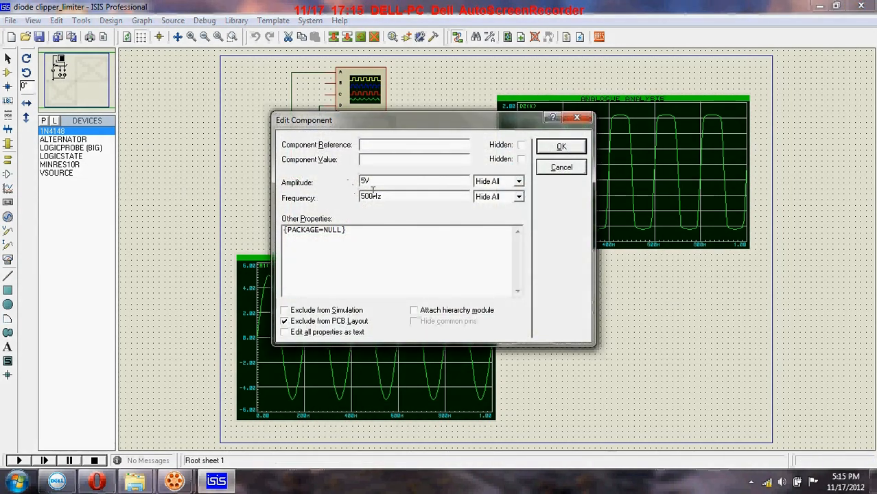
{"action": "left_click_drag", "start_coordinate": [373, 196], "coordinate": [360, 199]}
{"action": "type", "text": "5"}
{"action": "left_click", "coordinate": [561, 146]}
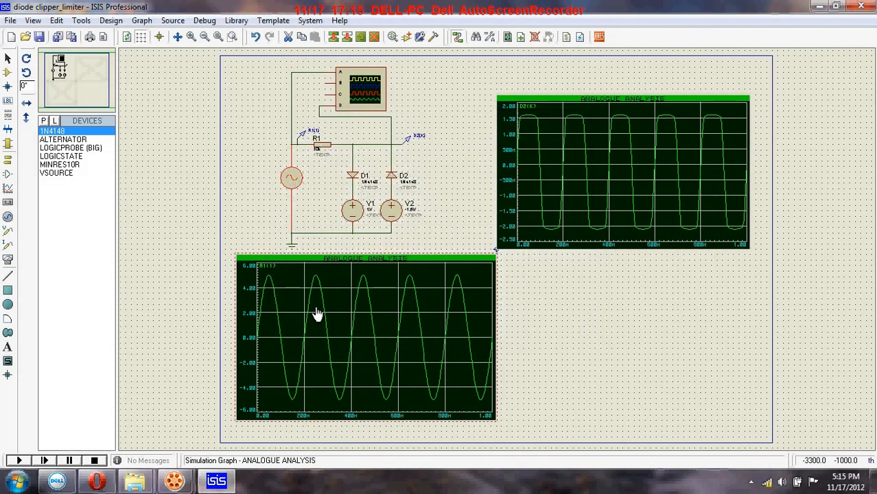
- Simulate the R1(1) and D2(K) graphs for the clipper with sources V1 and V2 in place
{"action": "right_click", "coordinate": [307, 313]}
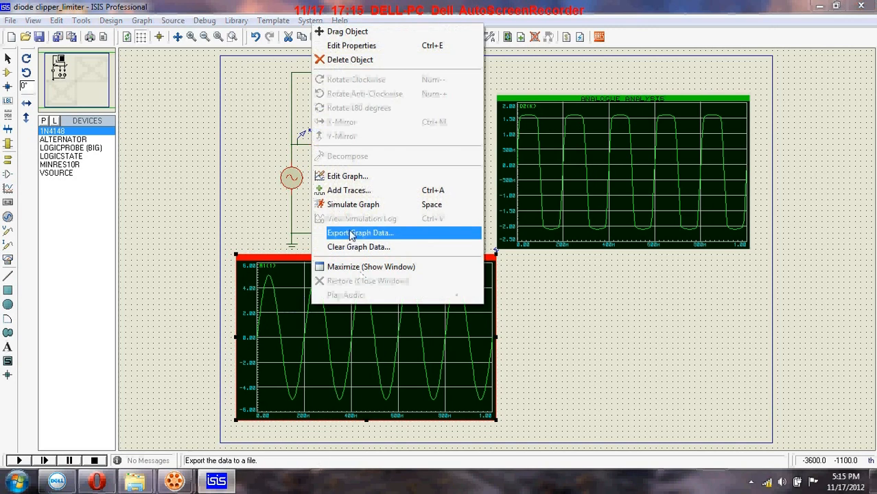
{"action": "left_click", "coordinate": [353, 205]}
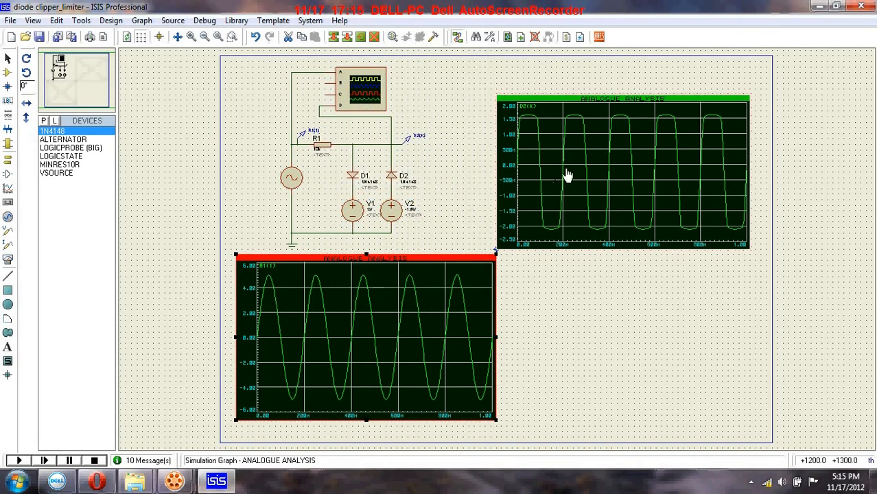
{"action": "right_click", "coordinate": [568, 137]}
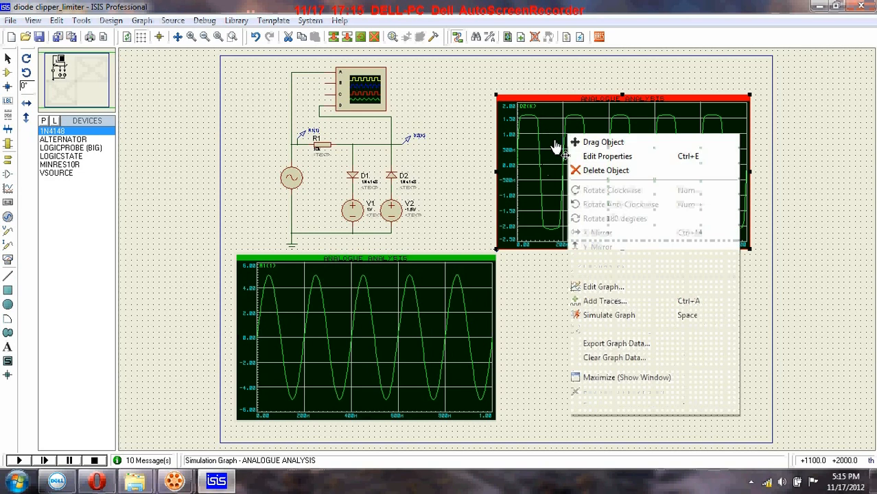
{"action": "left_click", "coordinate": [604, 319]}
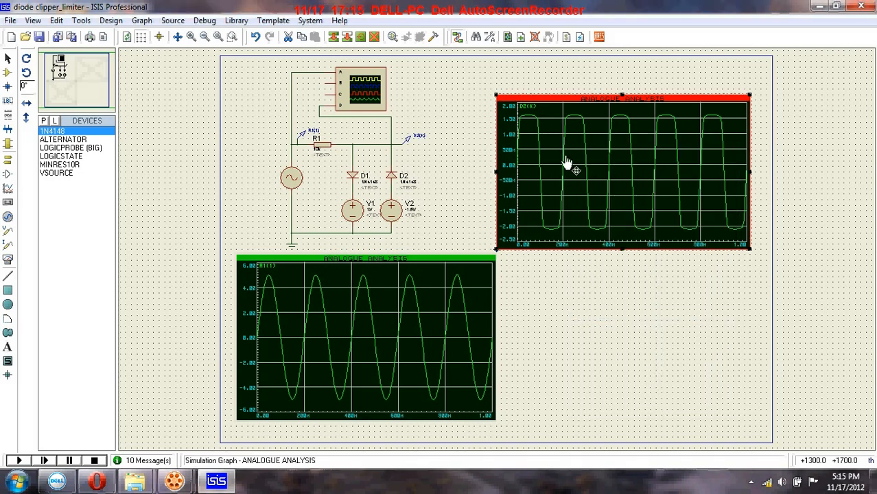
- Maximize the D2(K) output graph, move its window aside, and compare the clipping levels with the values of V1 and V2
{"action": "left_click", "coordinate": [582, 99]}
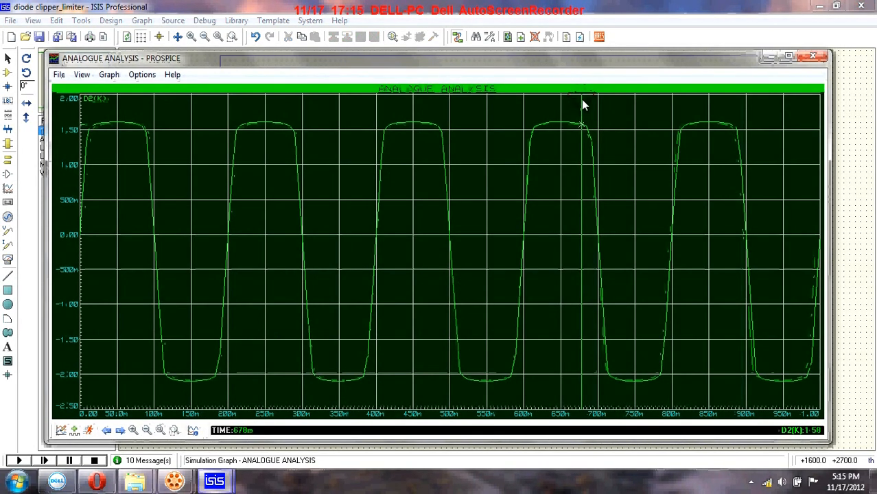
{"action": "left_click_drag", "start_coordinate": [225, 59], "coordinate": [638, 57]}
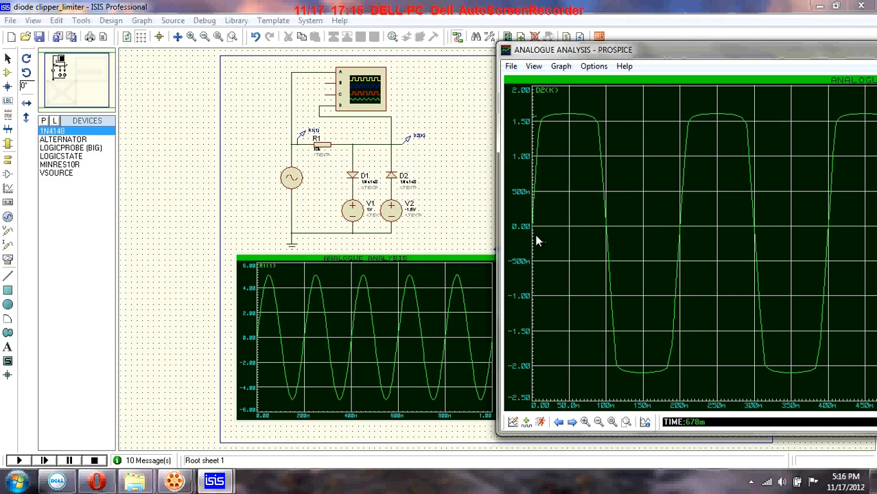
{"action": "double_click", "coordinate": [621, 51]}
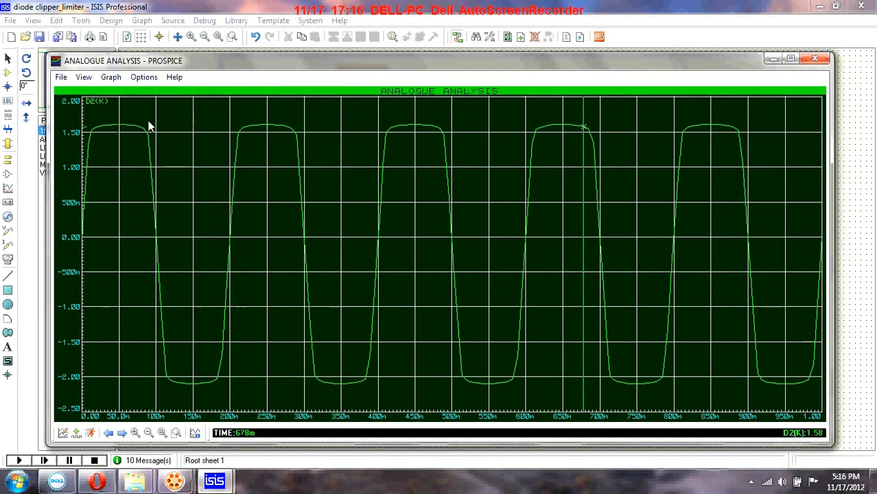
{"action": "left_click_drag", "start_coordinate": [135, 60], "coordinate": [573, 115]}
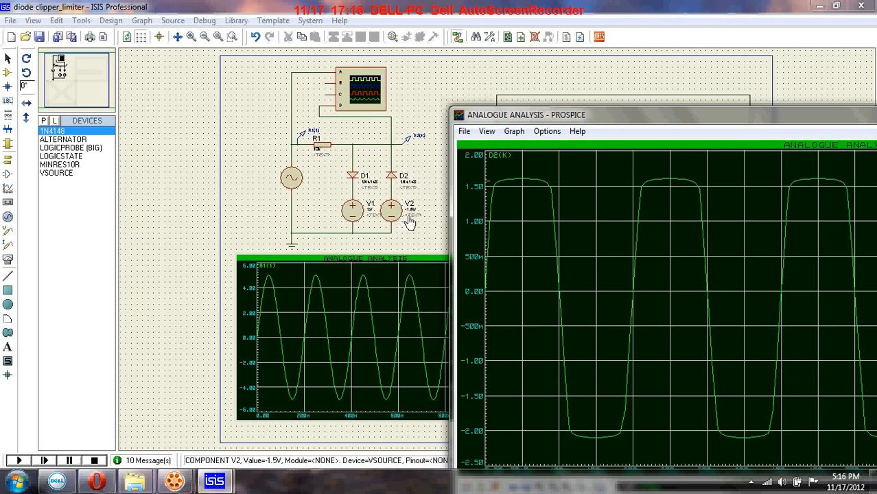
{"action": "left_click", "coordinate": [191, 36]}
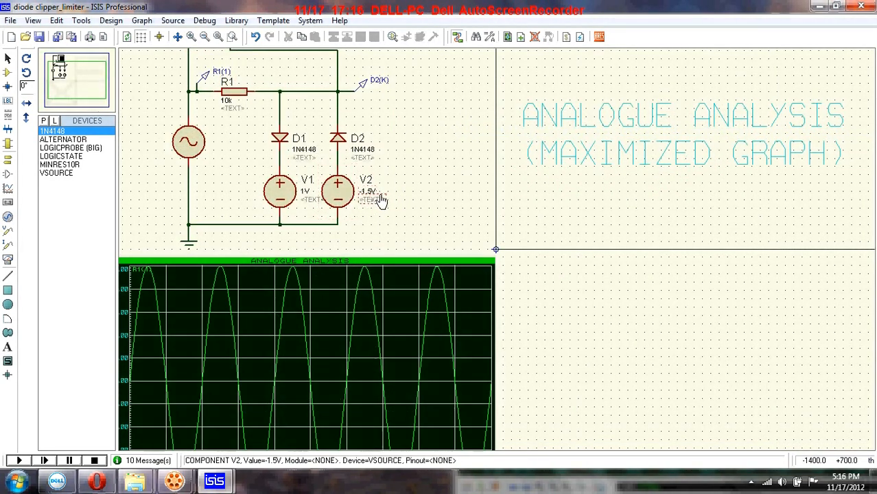
{"action": "left_click", "coordinate": [218, 37]}
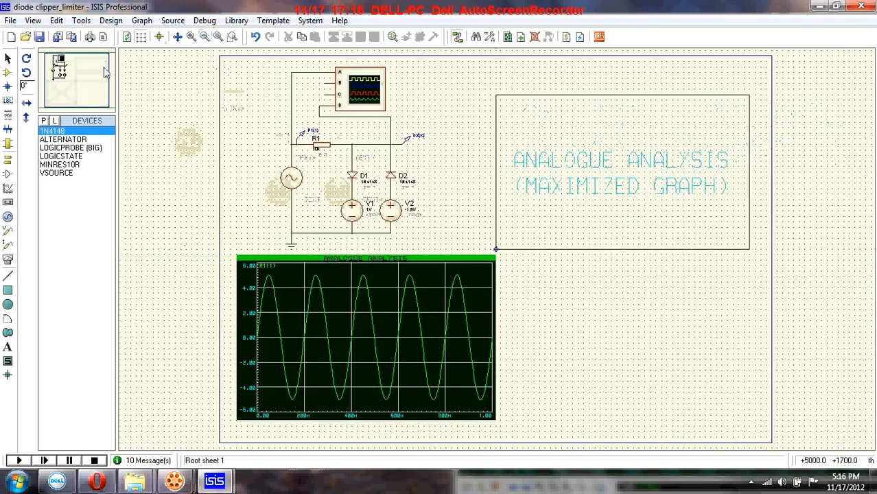
{"action": "left_click", "coordinate": [67, 74]}
{"action": "left_click", "coordinate": [85, 83]}
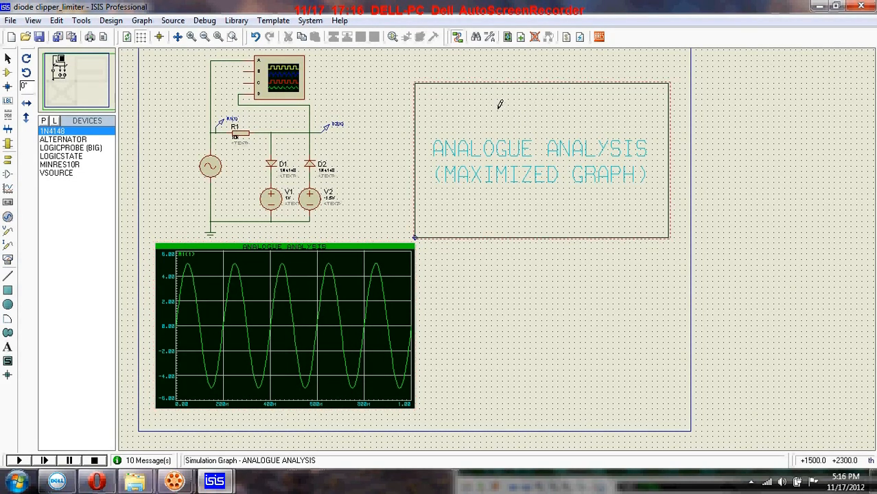
{"action": "right_click", "coordinate": [487, 99]}
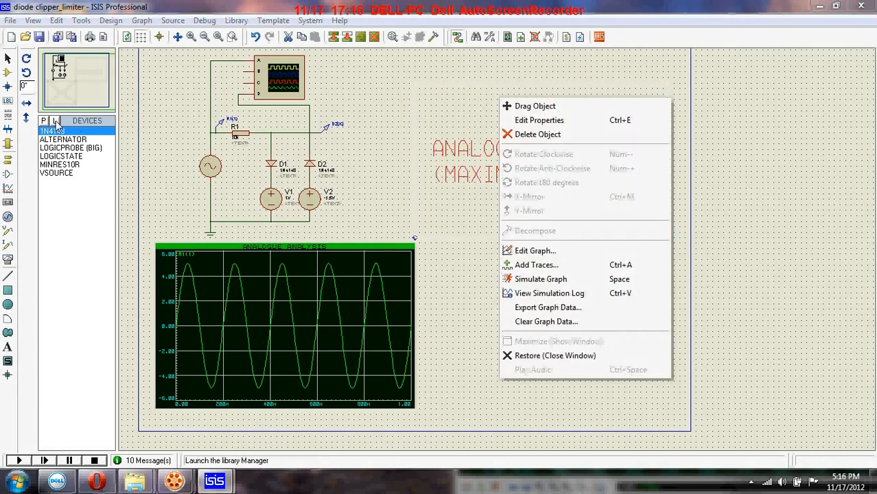
{"action": "left_click", "coordinate": [473, 118]}
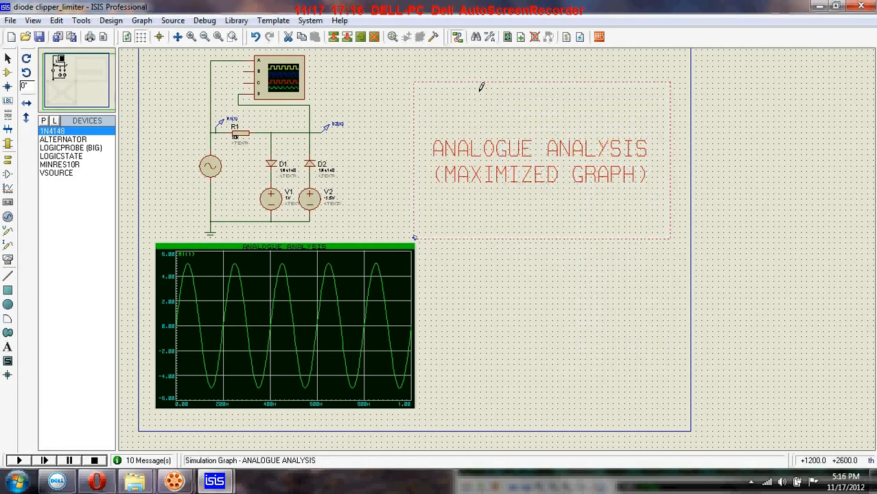
{"action": "right_click", "coordinate": [482, 108]}
- Reload the diode clipper_limiter design from the recent files, discarding the current changes
{"action": "left_click", "coordinate": [9, 20]}
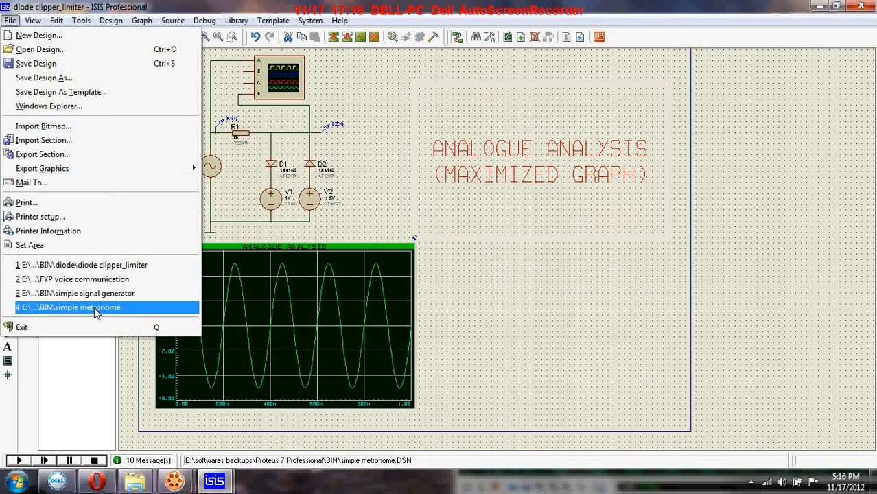
{"action": "left_click", "coordinate": [98, 265]}
{"action": "left_click", "coordinate": [423, 253]}
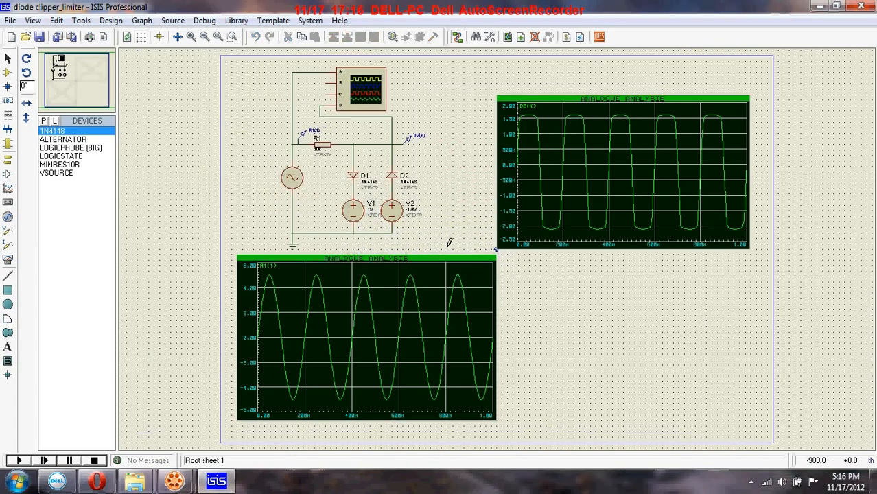
- Set the alternator's frequency to 5 Hz and simulate the D2(K) output graph of the biased clipper
{"action": "double_click", "coordinate": [285, 173]}
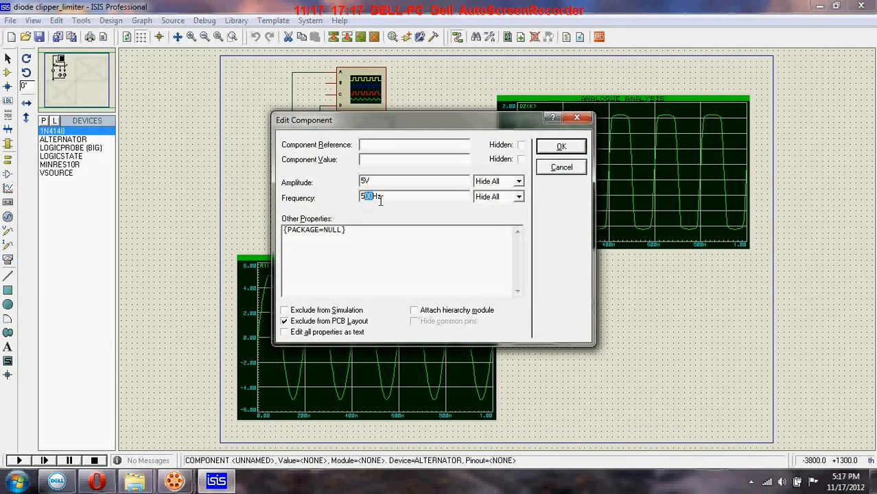
{"action": "key", "text": "BackSpace"}
{"action": "left_click", "coordinate": [561, 146]}
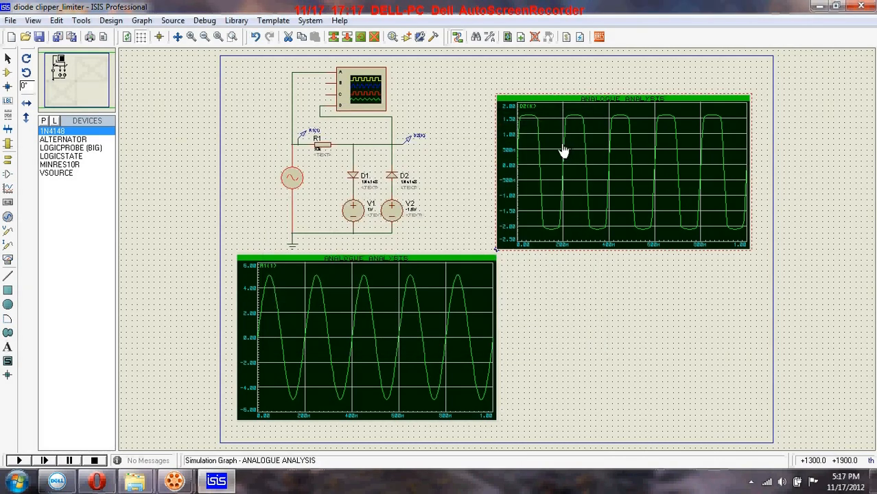
{"action": "right_click", "coordinate": [575, 141]}
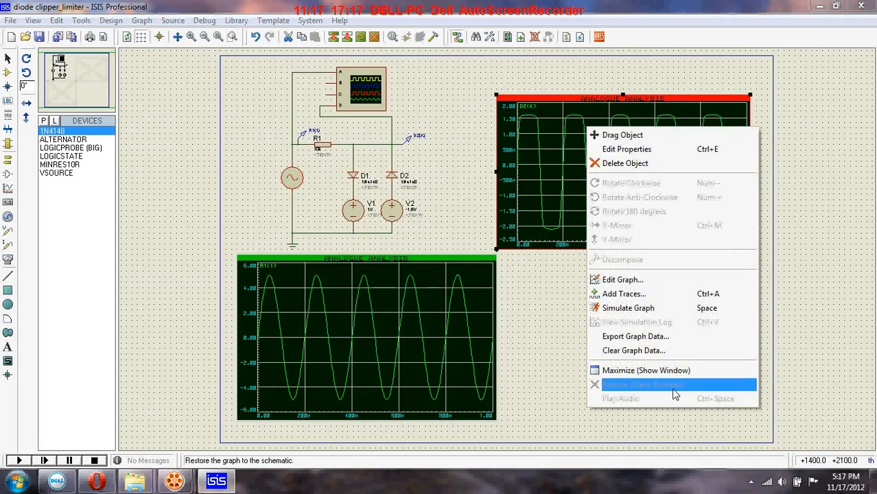
{"action": "left_click", "coordinate": [637, 308]}
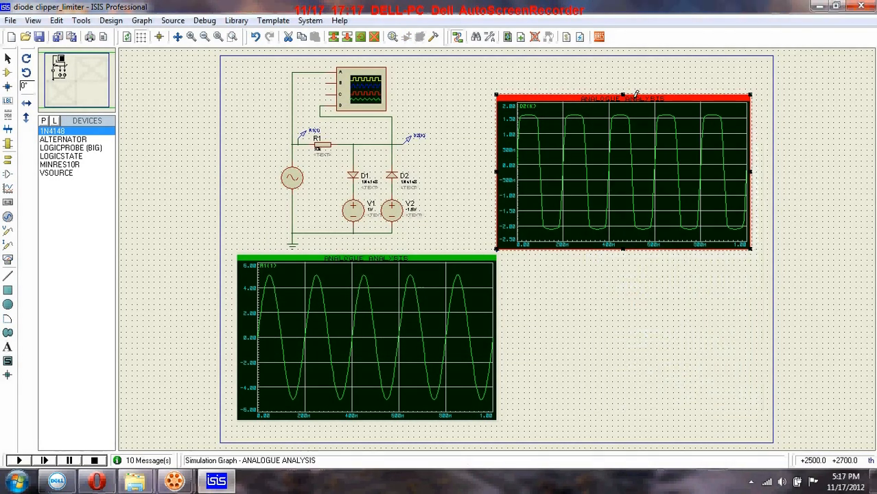
- Maximize the D2(K) graph, move its window beside the circuit to examine both clipping levels against V1 and V2, and close it
{"action": "left_click", "coordinate": [633, 100]}
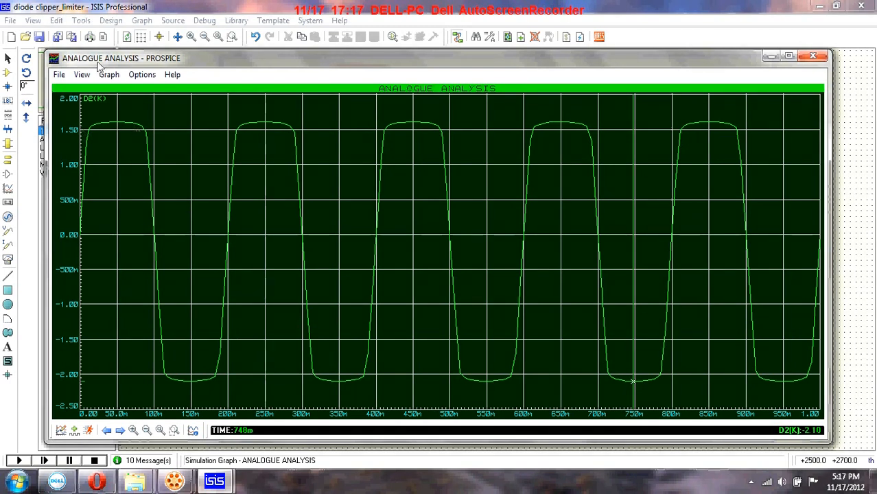
{"action": "left_click_drag", "start_coordinate": [99, 64], "coordinate": [491, 85]}
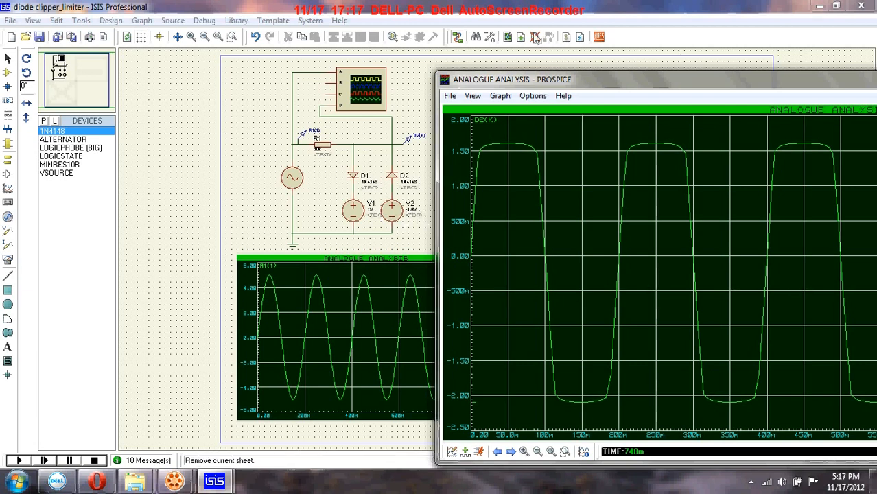
{"action": "left_click_drag", "start_coordinate": [599, 77], "coordinate": [623, 20]}
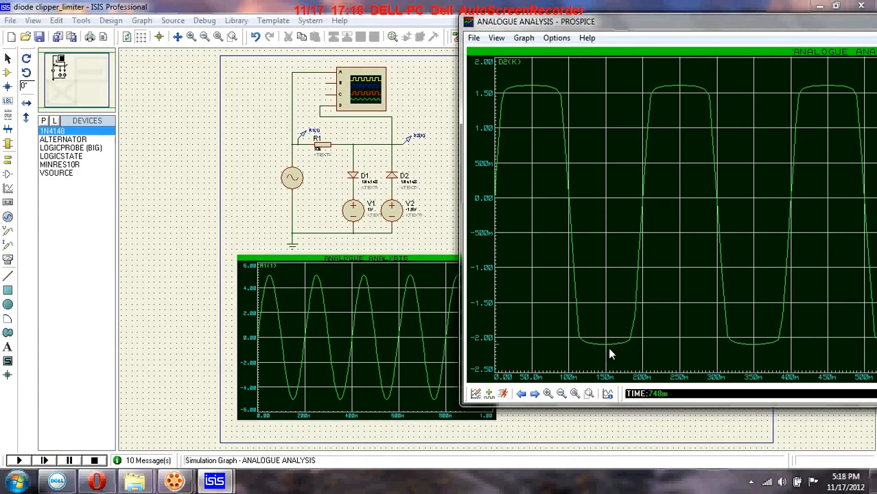
{"action": "left_click_drag", "start_coordinate": [770, 22], "coordinate": [298, 166]}
{"action": "left_click", "coordinate": [764, 160]}
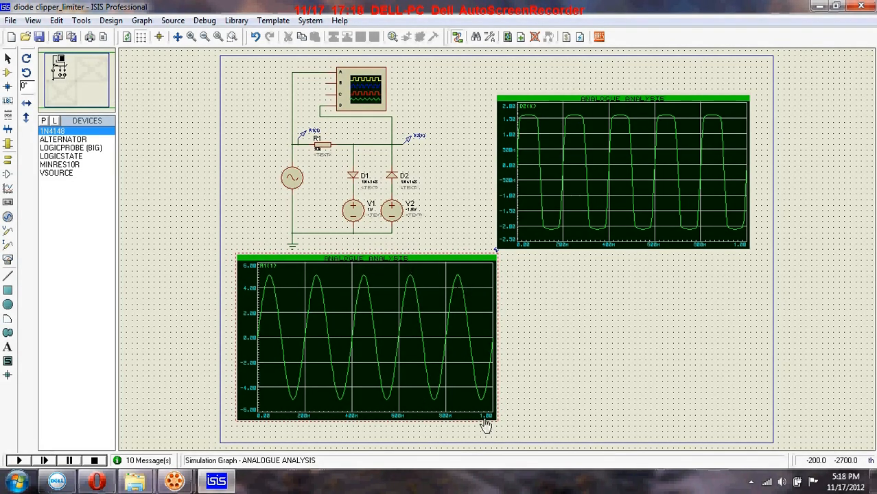
- Restore the alternator's frequency to 500 Hz and run the live simulation to examine the input and output waveforms on the oscilloscope
{"action": "double_click", "coordinate": [295, 180]}
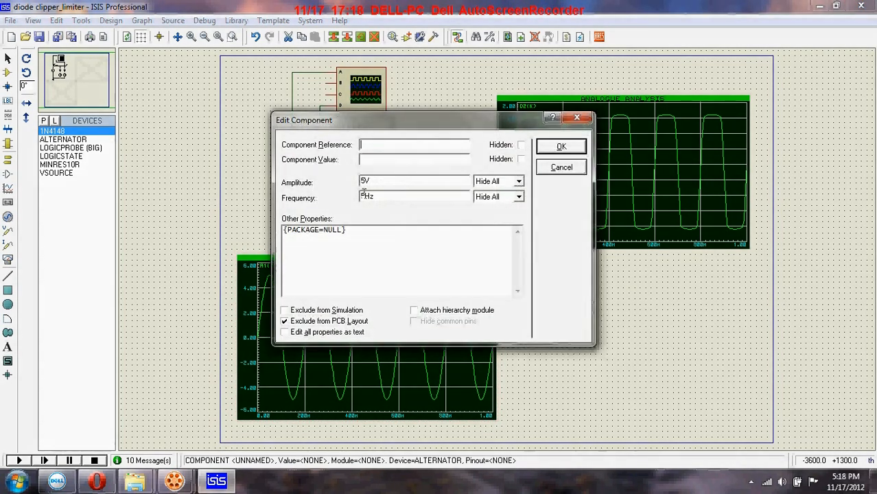
{"action": "left_click", "coordinate": [364, 195]}
{"action": "left_click", "coordinate": [560, 147]}
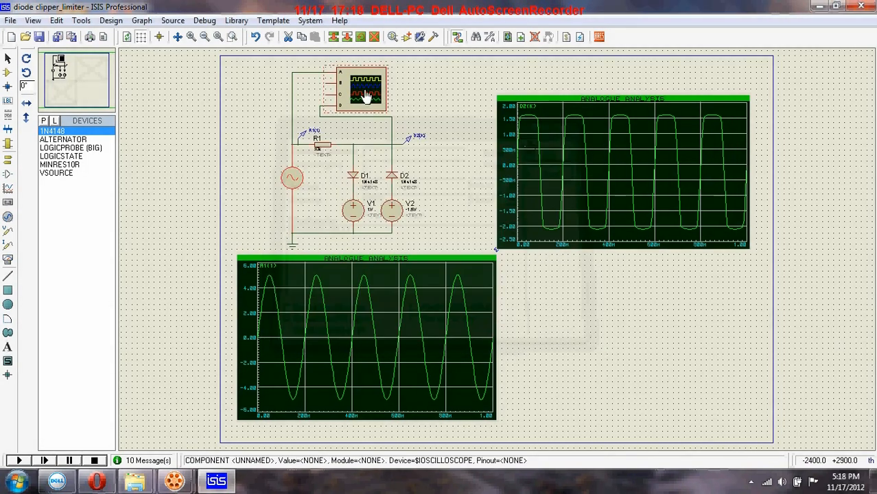
{"action": "left_click", "coordinate": [18, 461]}
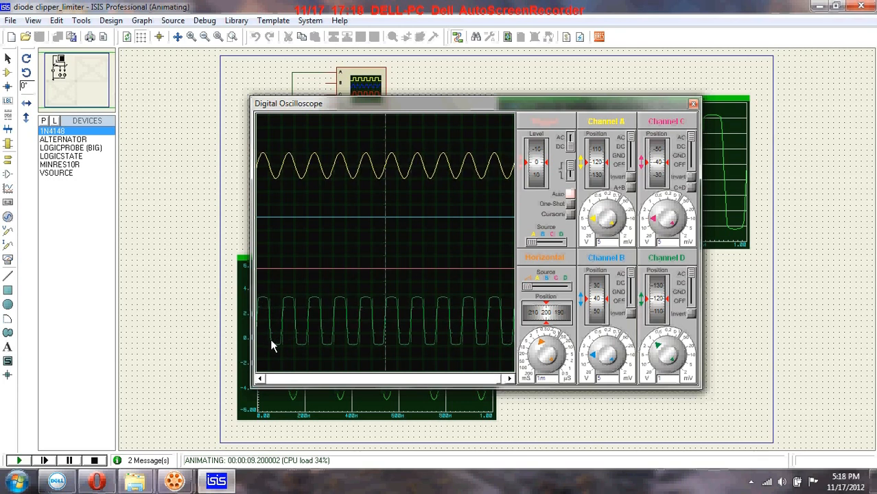
{"action": "left_click", "coordinate": [94, 461]}
{"action": "mouse_move", "coordinate": [180, 483]}
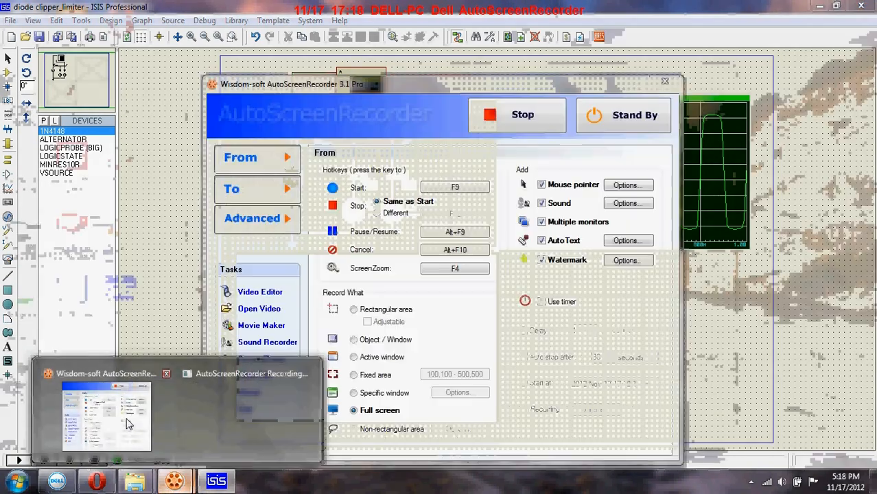
{"action": "left_click", "coordinate": [127, 422]}
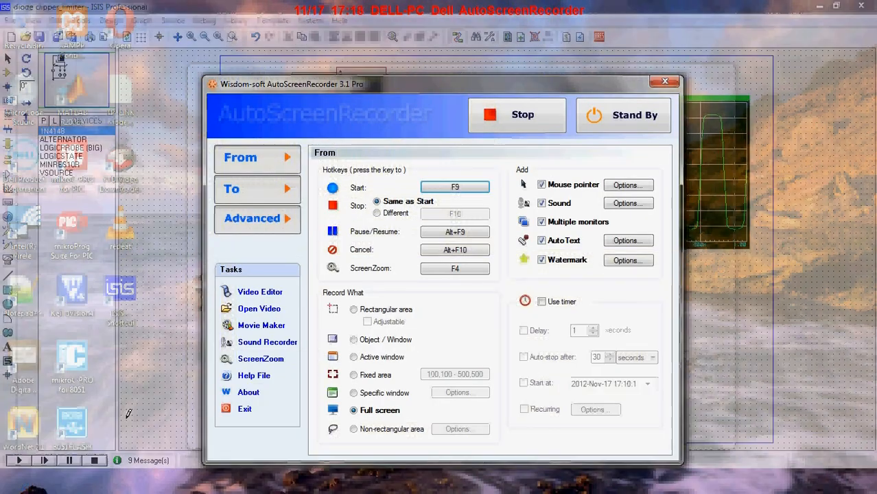